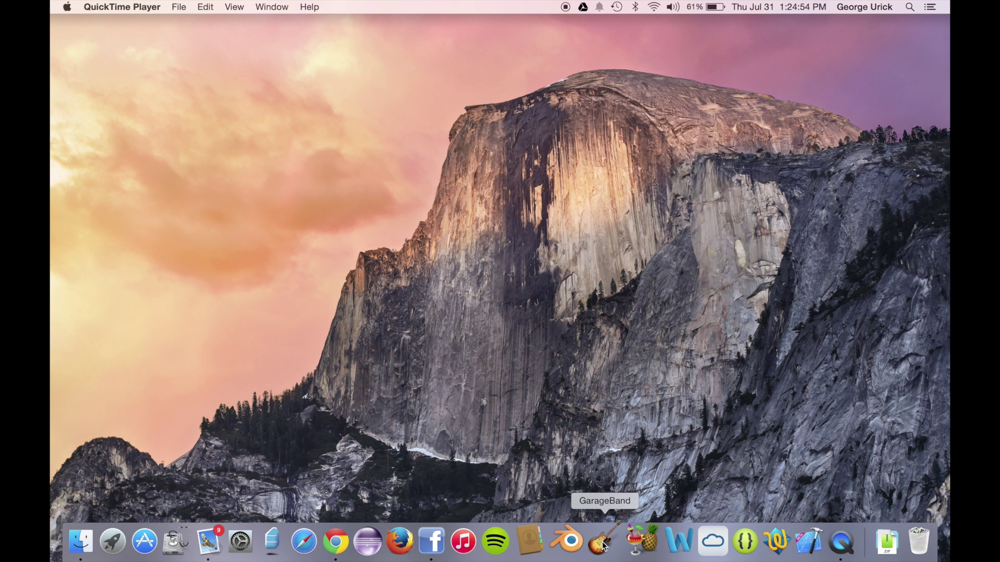
Step: Launch GarageBand, start an Empty Project and choose the guitar-through-amp audio track type
{"action": "left_click", "coordinate": [602, 545]}
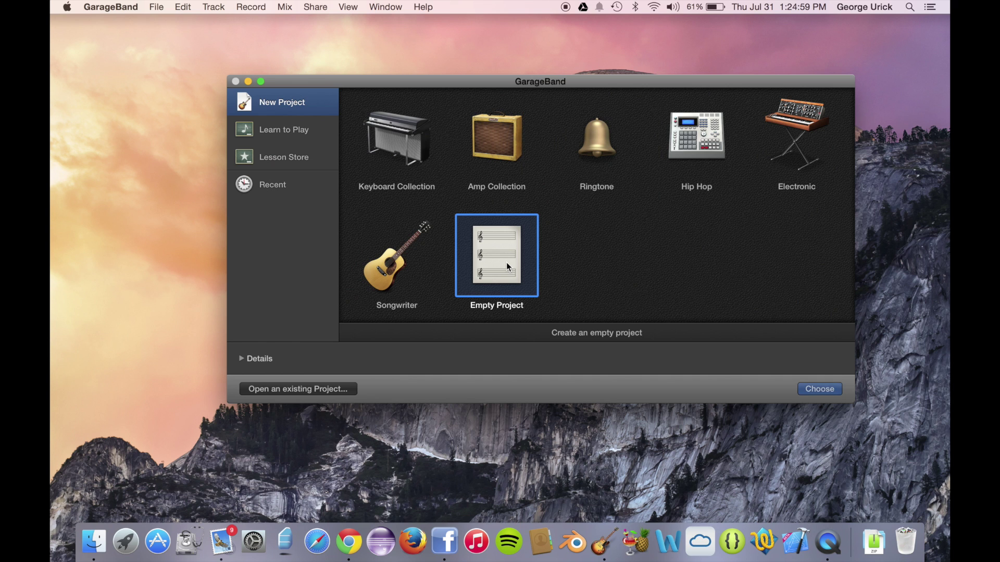
{"action": "left_click", "coordinate": [818, 392]}
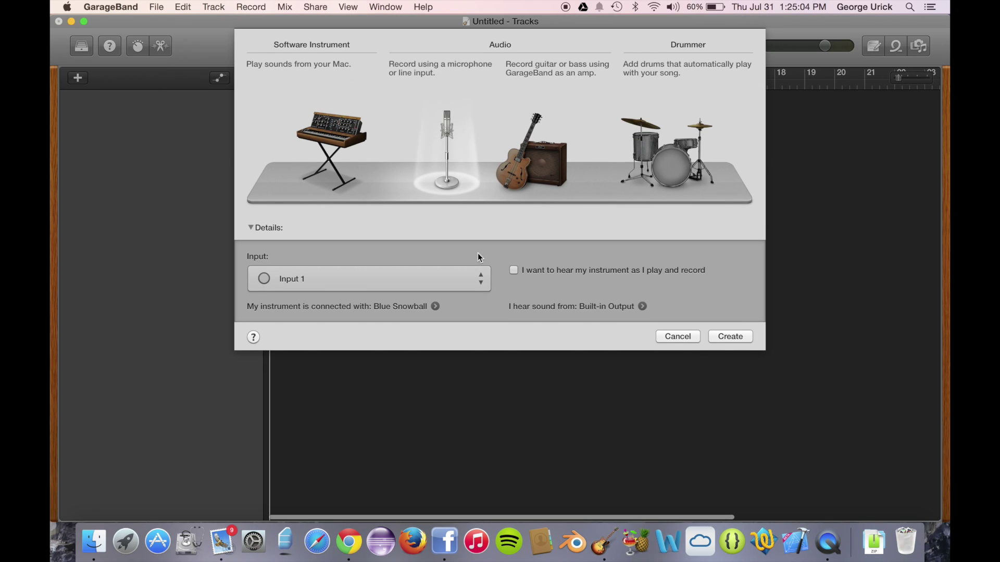
{"action": "left_click", "coordinate": [544, 167]}
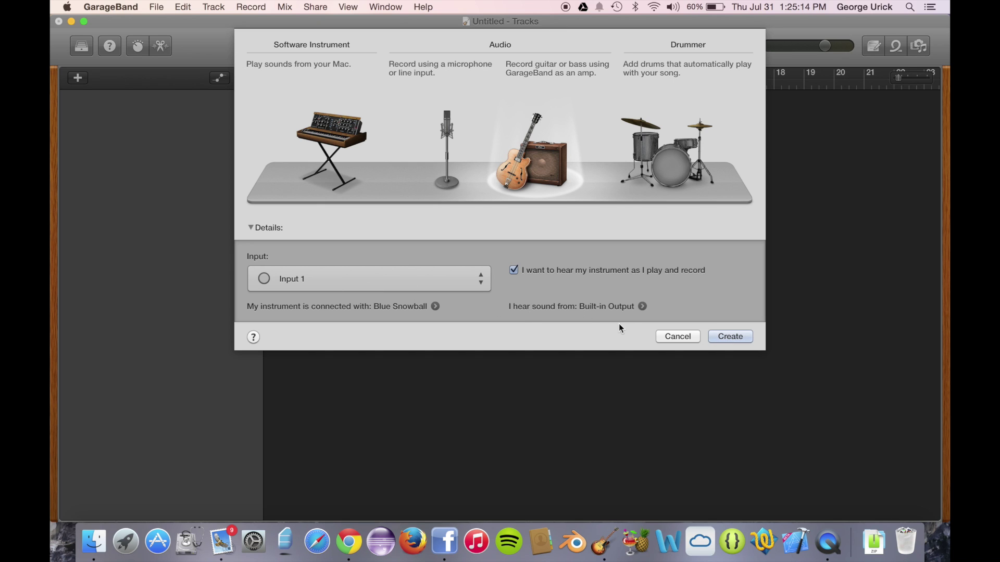
Step: Create the Guitar 1 track and toggle live input monitoring on and off
{"action": "left_click", "coordinate": [721, 337]}
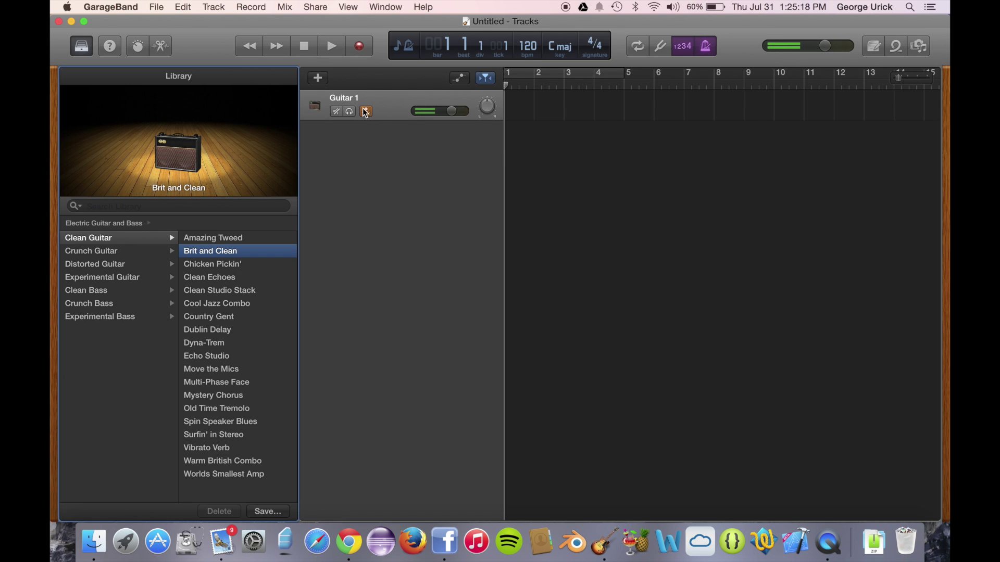
{"action": "left_click", "coordinate": [365, 111]}
{"action": "left_click", "coordinate": [368, 114]}
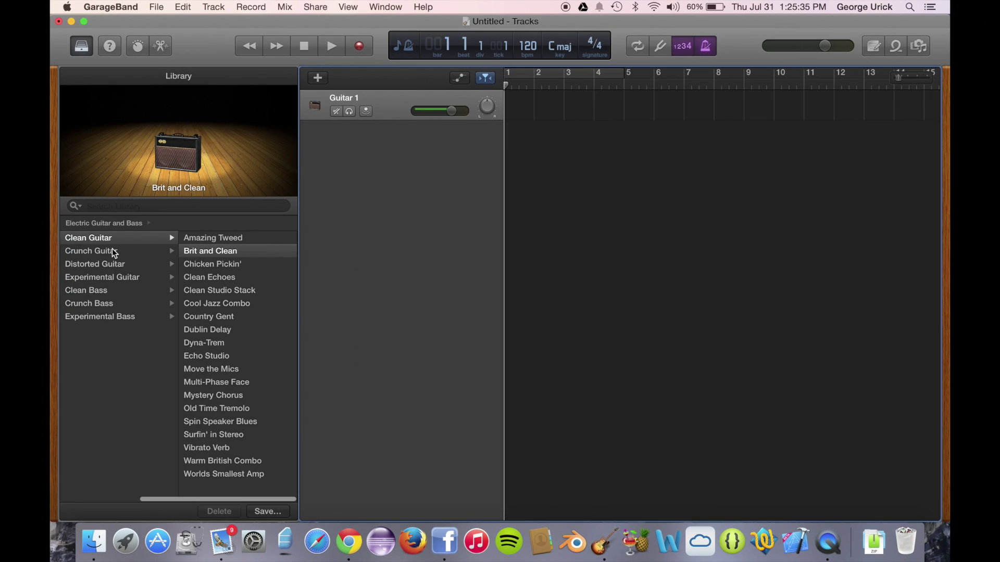
Step: Browse Clean Guitar patches, then apply the Distorted Guitar Classic Drive preset to the track
{"action": "left_click", "coordinate": [91, 239]}
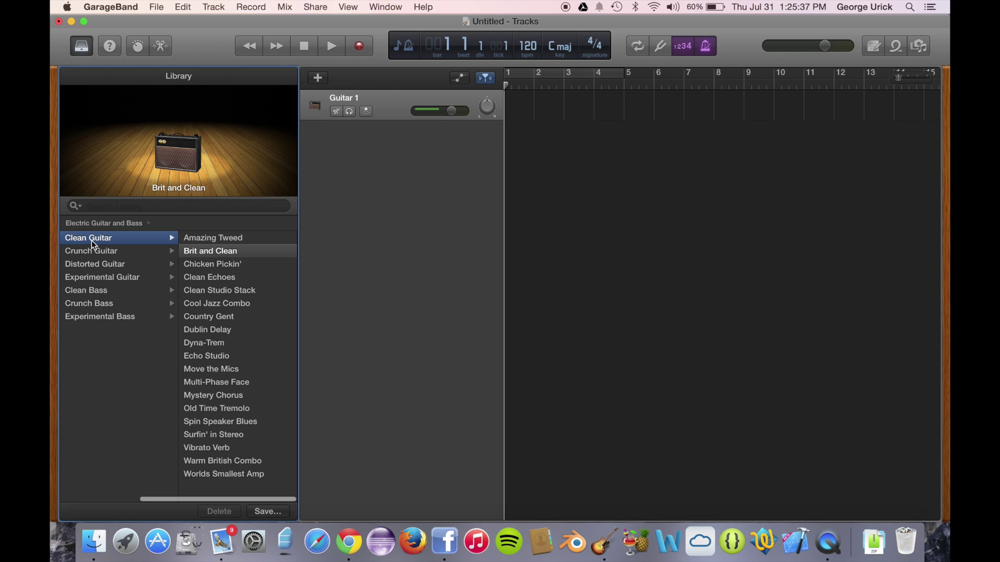
{"action": "mouse_move", "coordinate": [179, 148]}
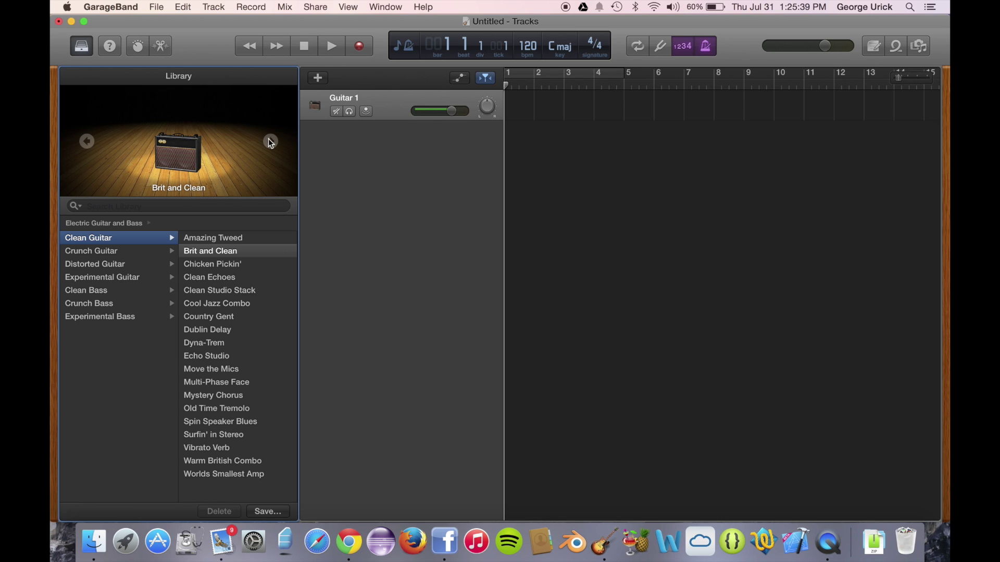
{"action": "left_click", "coordinate": [269, 141]}
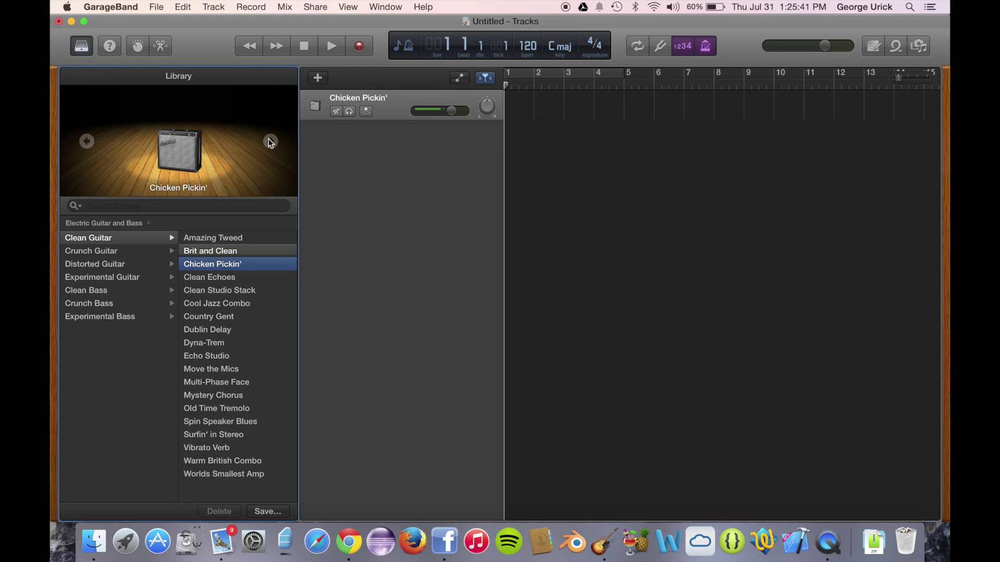
{"action": "left_click", "coordinate": [270, 142]}
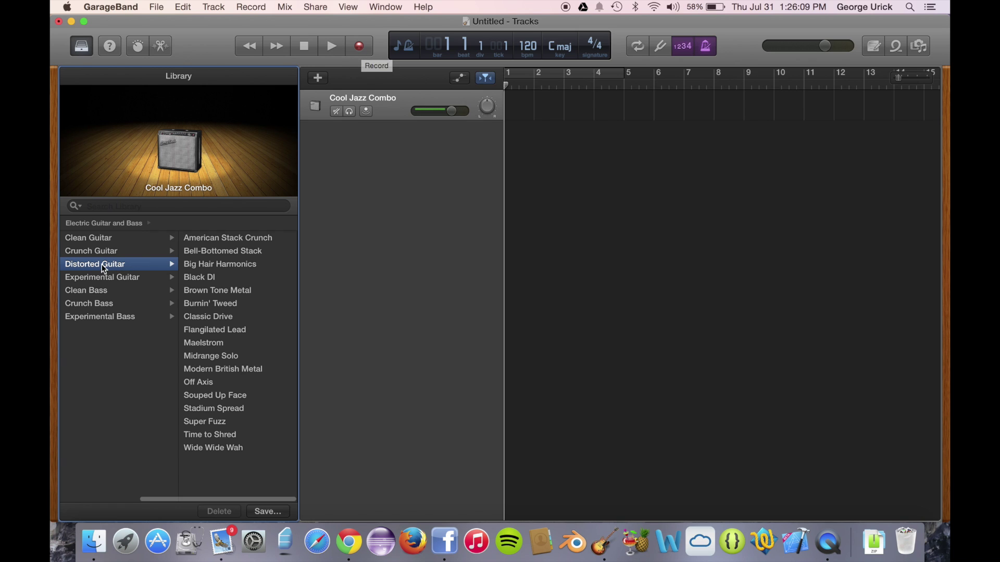
{"action": "left_click", "coordinate": [209, 280]}
{"action": "left_click", "coordinate": [206, 316]}
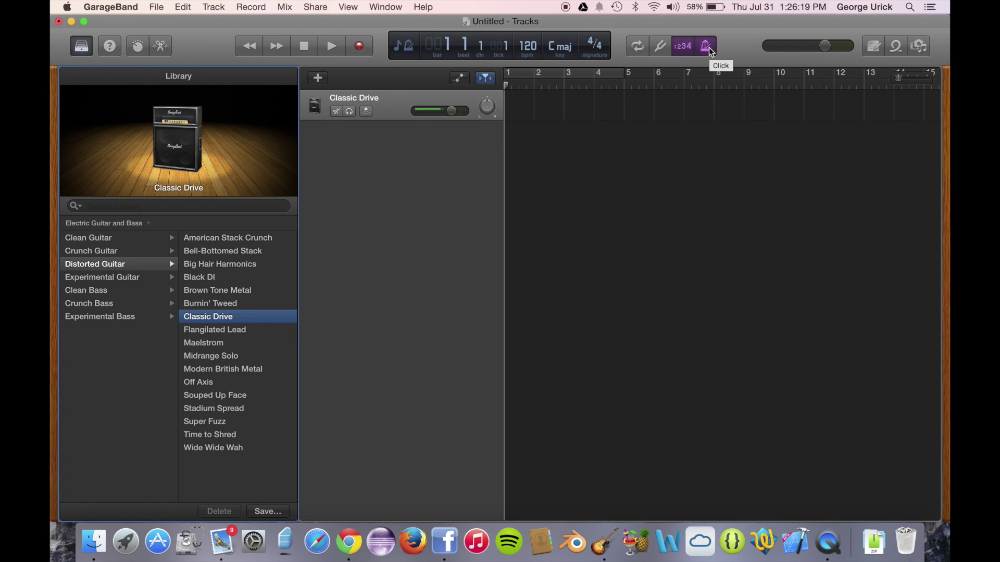
{"action": "left_click", "coordinate": [660, 46]}
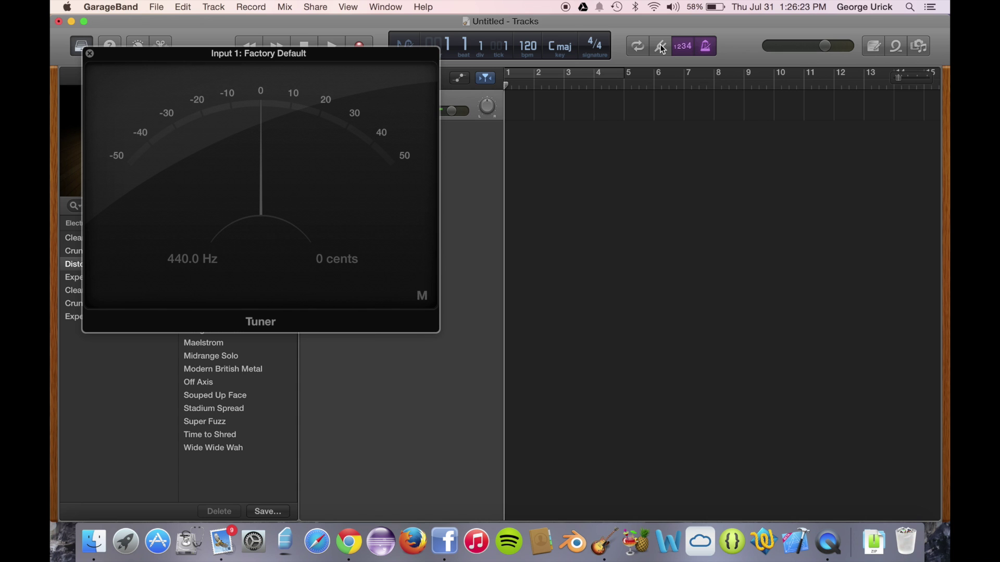
Step: Close the tuner and show the Smart Controls panel for the Classic Drive track via the View menu
{"action": "left_click", "coordinate": [89, 56]}
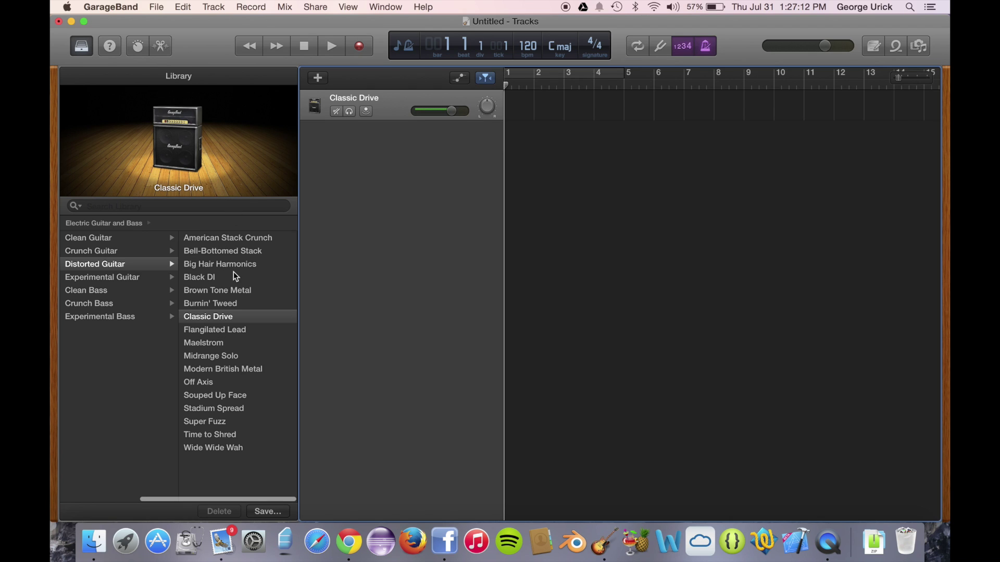
{"action": "left_click", "coordinate": [347, 10]}
{"action": "left_click", "coordinate": [349, 43]}
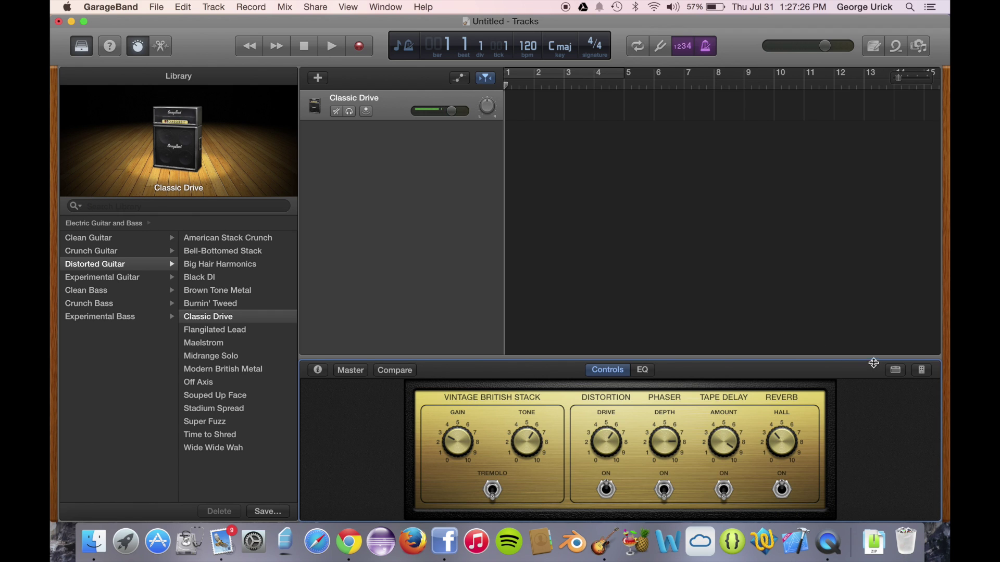
{"action": "left_click", "coordinate": [895, 370]}
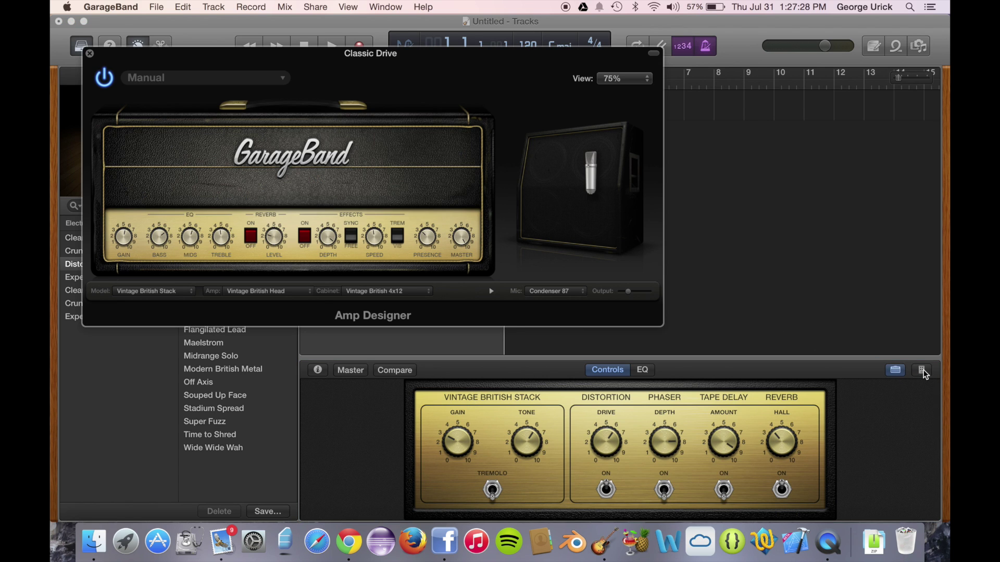
Step: Open the Pedalboard and drag the windows apart so Amp Designer and Pedalboard are both visible
{"action": "left_click", "coordinate": [922, 371]}
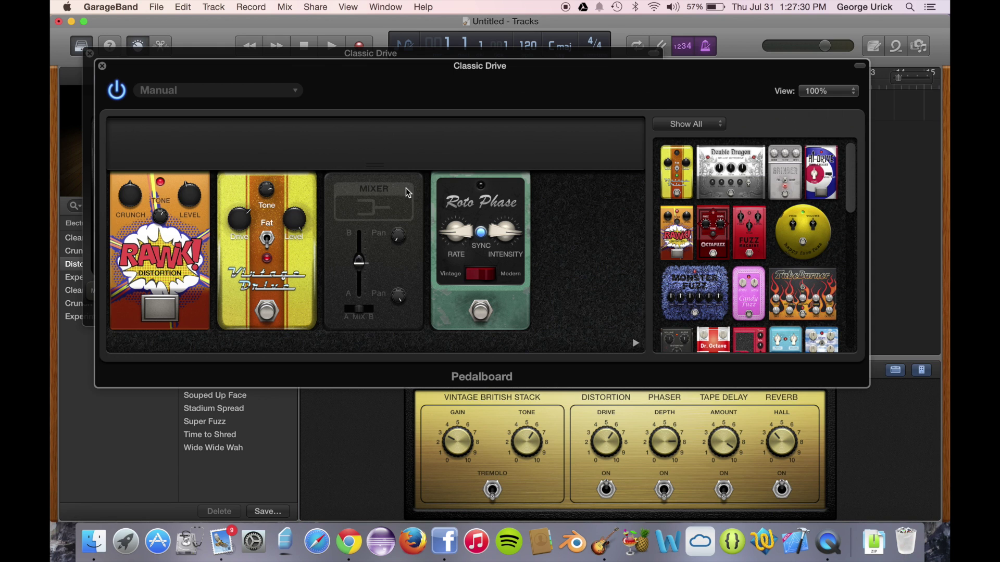
{"action": "left_click_drag", "start_coordinate": [362, 70], "coordinate": [403, 235]}
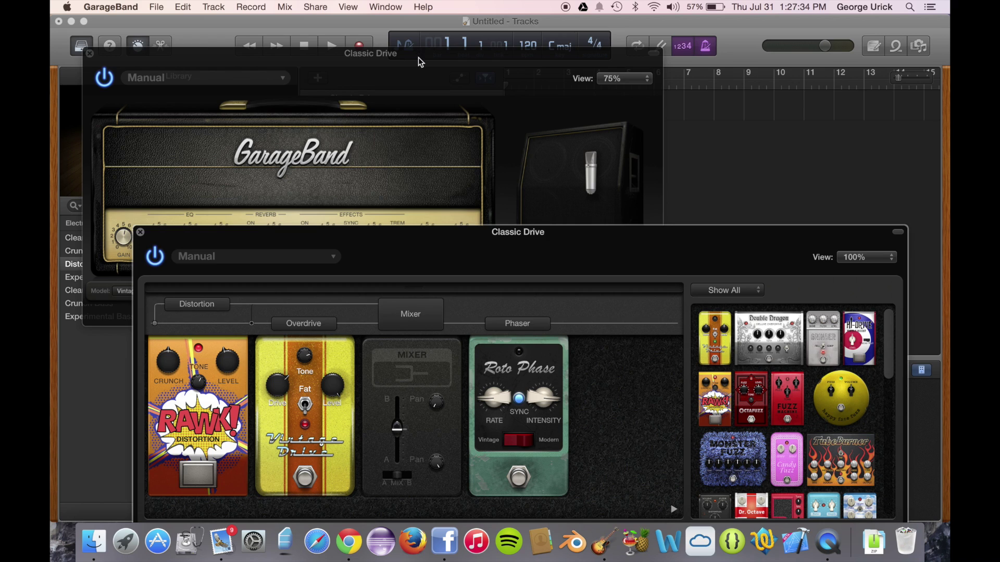
{"action": "left_click_drag", "start_coordinate": [417, 60], "coordinate": [466, 16]}
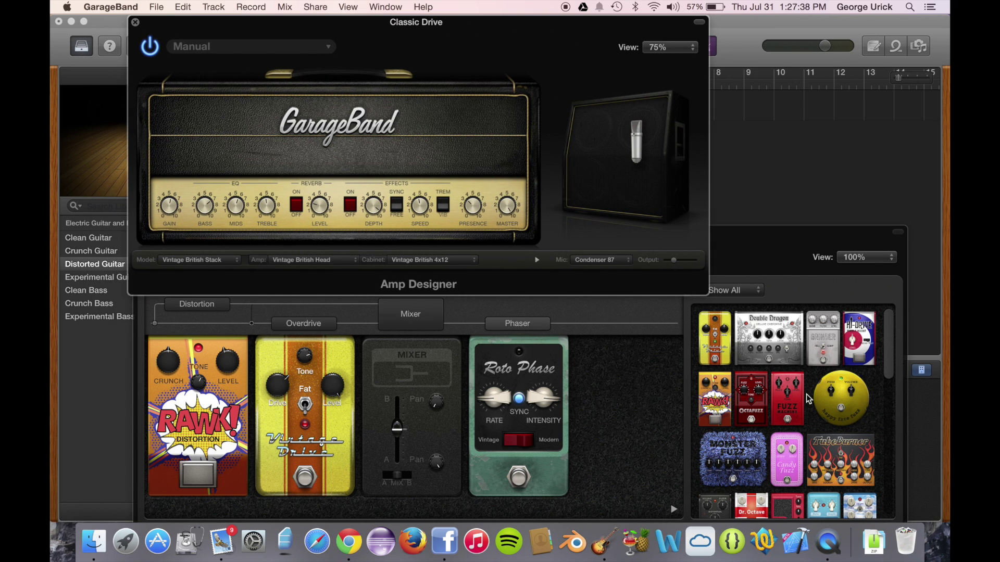
{"action": "scroll", "coordinate": [792, 408], "scroll_direction": "down", "scroll_amount": 2}
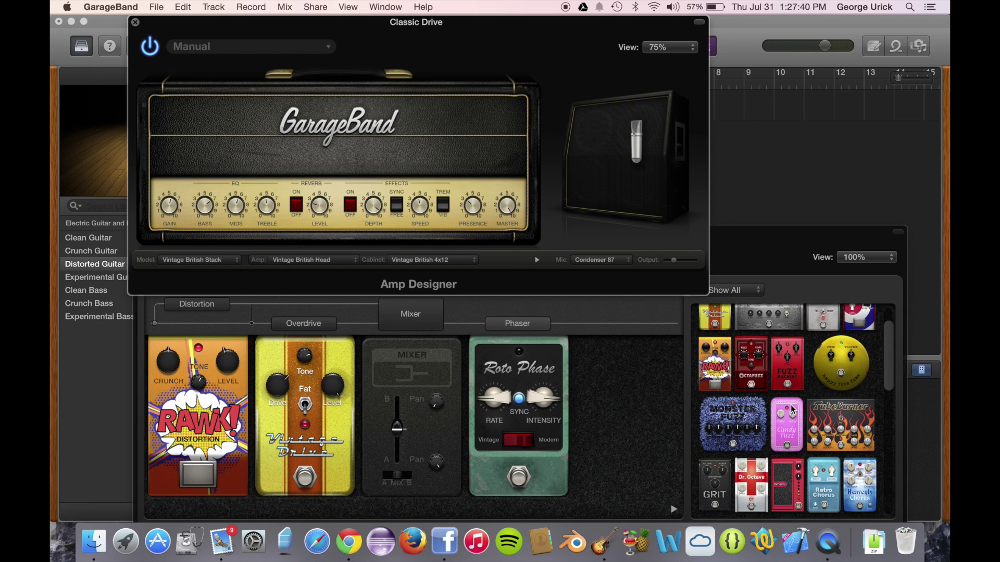
{"action": "scroll", "coordinate": [793, 409], "scroll_direction": "down", "scroll_amount": 2}
{"action": "scroll", "coordinate": [793, 408], "scroll_direction": "down", "scroll_amount": 2}
{"action": "scroll", "coordinate": [791, 408], "scroll_direction": "down", "scroll_amount": 2}
{"action": "scroll", "coordinate": [791, 409], "scroll_direction": "down", "scroll_amount": 1}
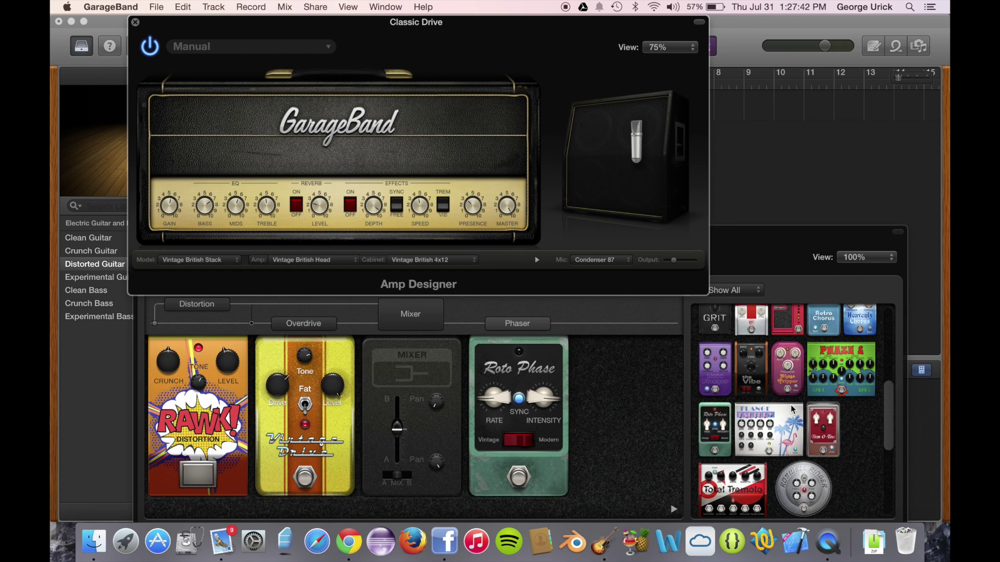
{"action": "scroll", "coordinate": [791, 407], "scroll_direction": "down", "scroll_amount": 1}
{"action": "scroll", "coordinate": [791, 408], "scroll_direction": "down", "scroll_amount": 1}
{"action": "scroll", "coordinate": [791, 409], "scroll_direction": "down", "scroll_amount": 1}
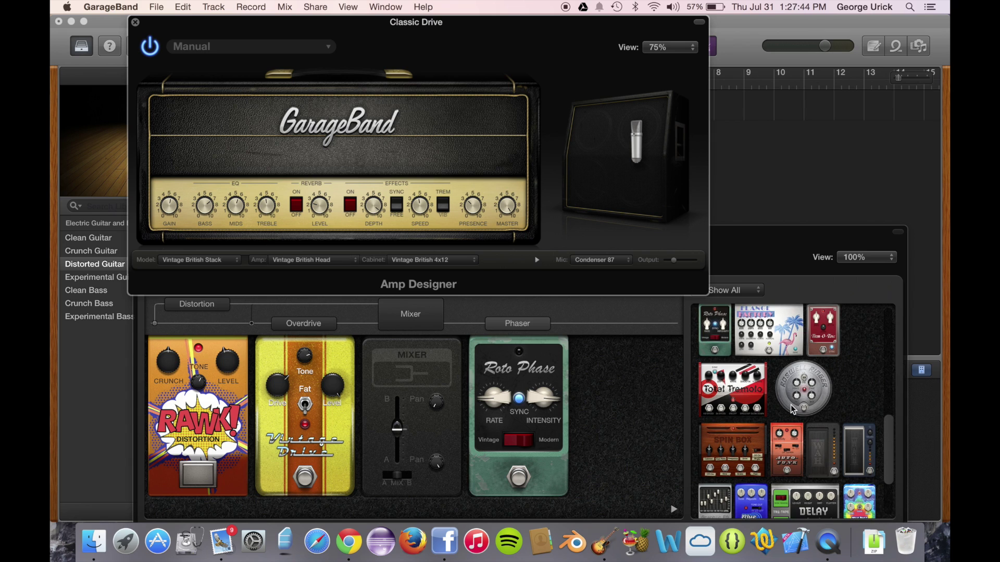
{"action": "scroll", "coordinate": [791, 408], "scroll_direction": "down", "scroll_amount": 1}
{"action": "scroll", "coordinate": [791, 408], "scroll_direction": "down", "scroll_amount": 1}
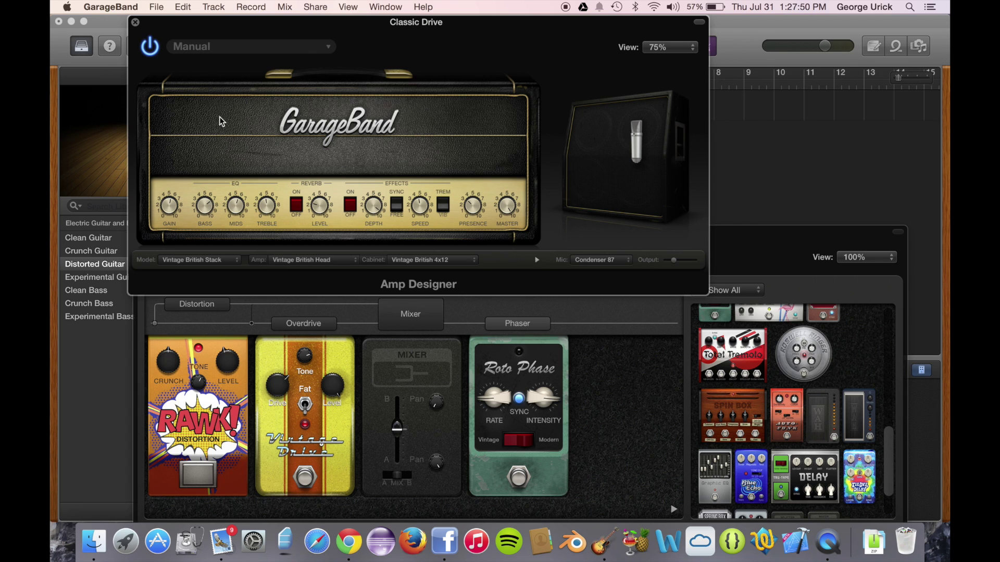
Step: Close the Amp Designer window, leaving the Pedalboard's four-pedal chain in view
{"action": "left_click", "coordinate": [136, 27]}
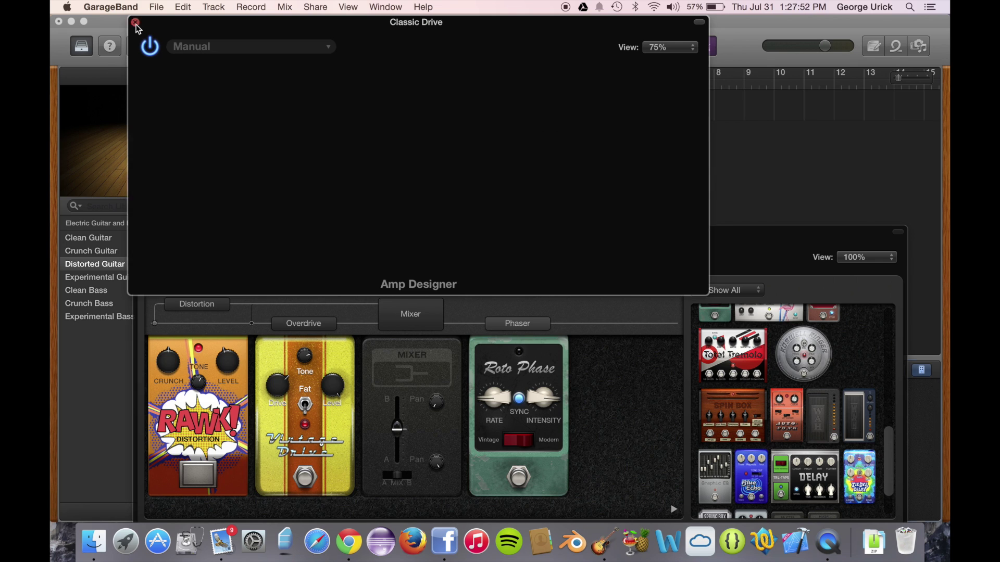